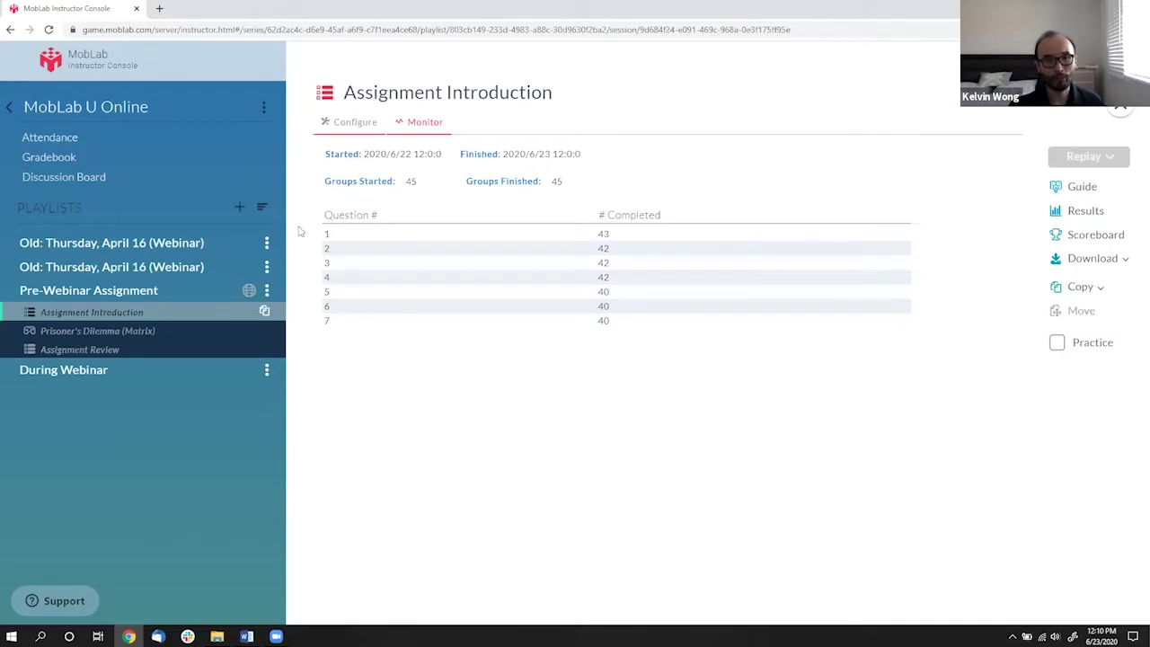
- Switch the Assignment Introduction survey to its Configure settings, showing the question 'Upcoming Teaching Model'
left_click(367, 125)
- Expand and review the Upcoming Teaching Model and Charity Choice questions
left_click(411, 305)
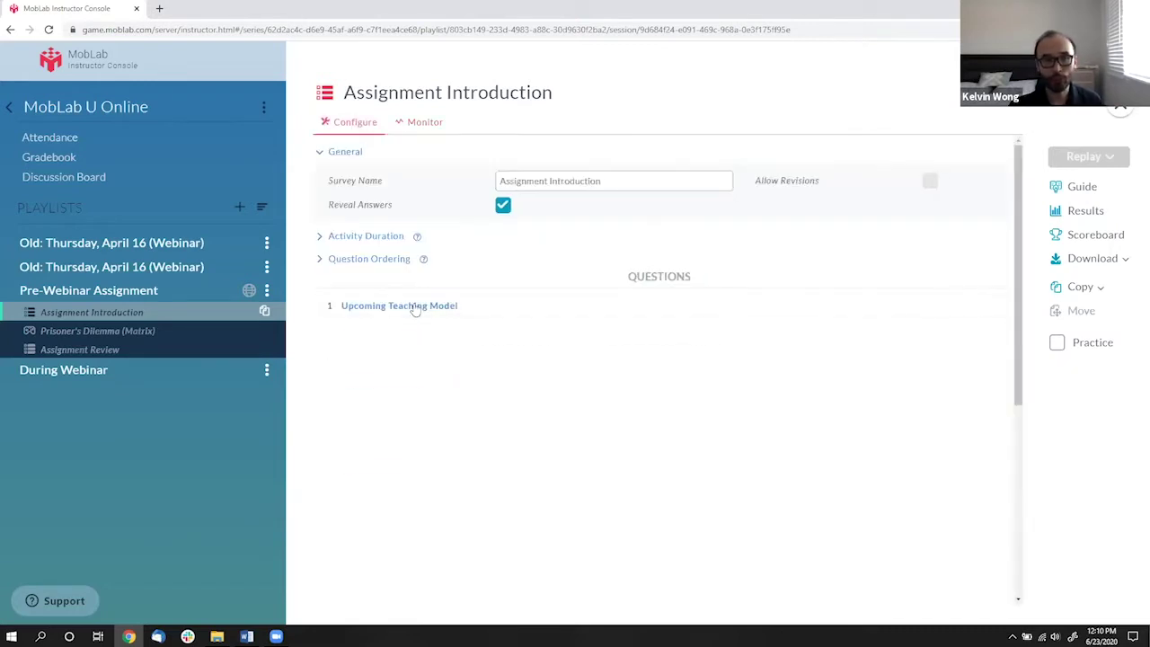
scroll(415, 309, "down", 4)
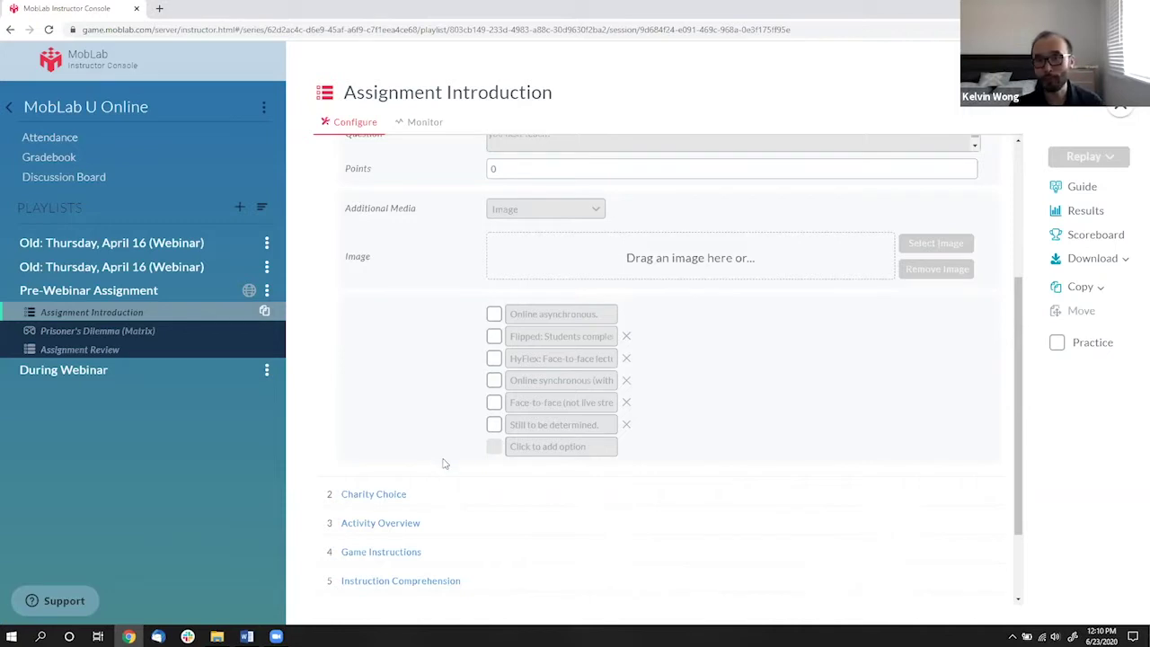
scroll(444, 463, "up", 1)
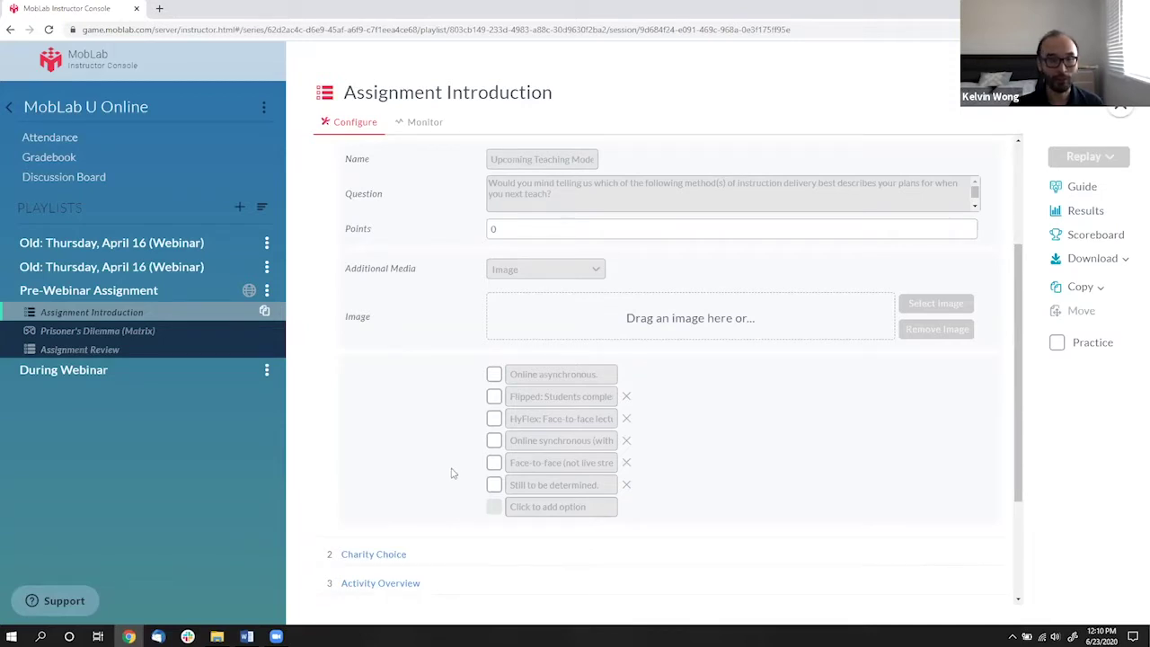
scroll(431, 450, "down", 3)
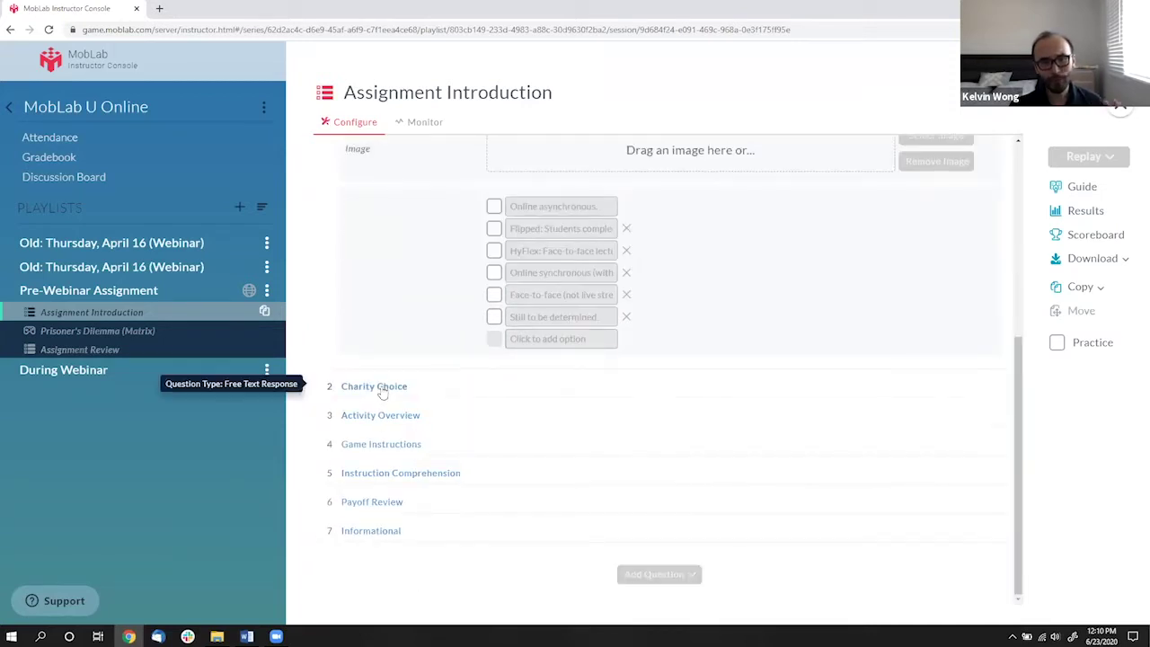
left_click(381, 394)
scroll(409, 399, "down", 2)
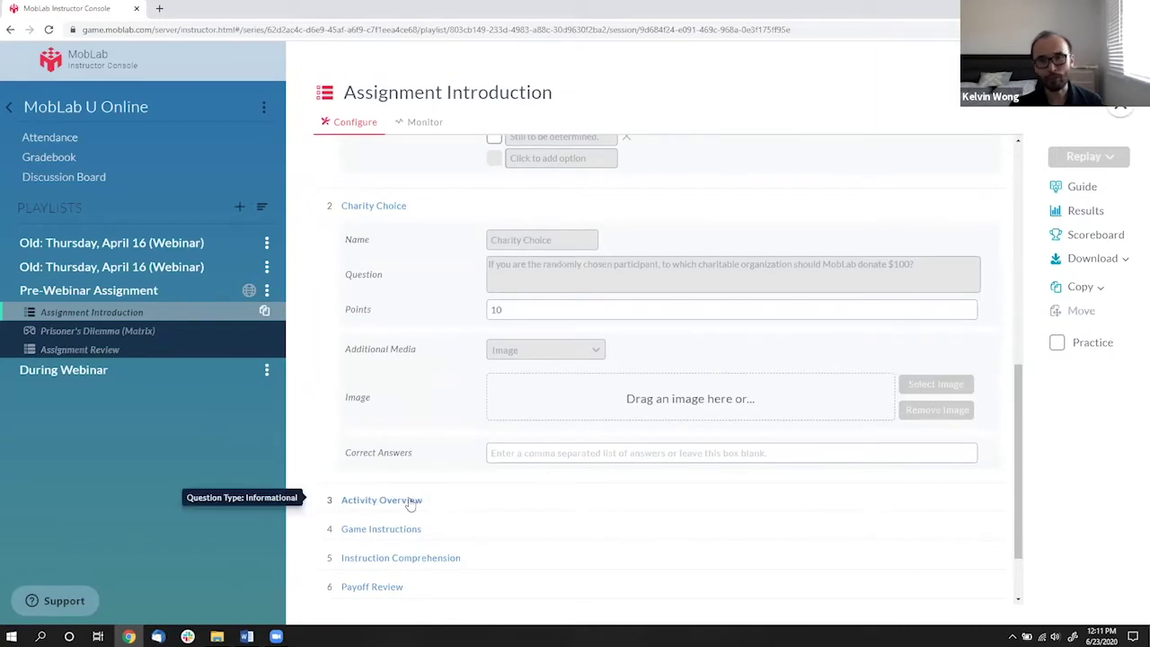
scroll(430, 453, "down", 2)
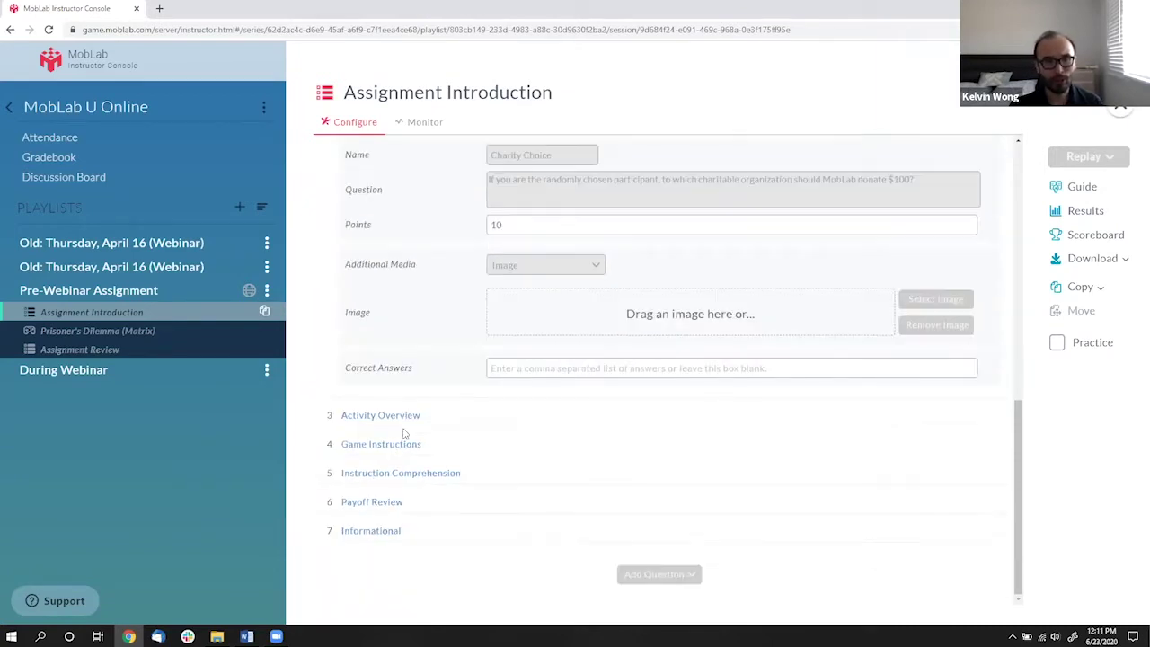
- Expand Game Instructions and Instruction Comprehension, which is worth 10 points with options 2, 6, 10, 14
left_click(406, 447)
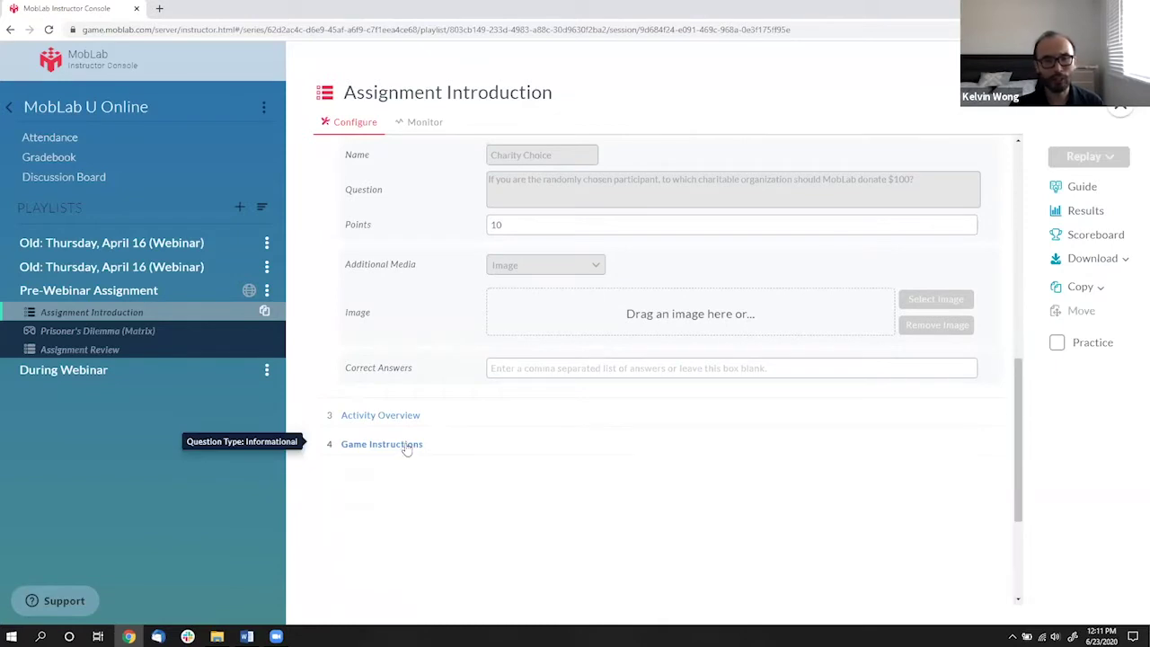
scroll(503, 445, "down", 2)
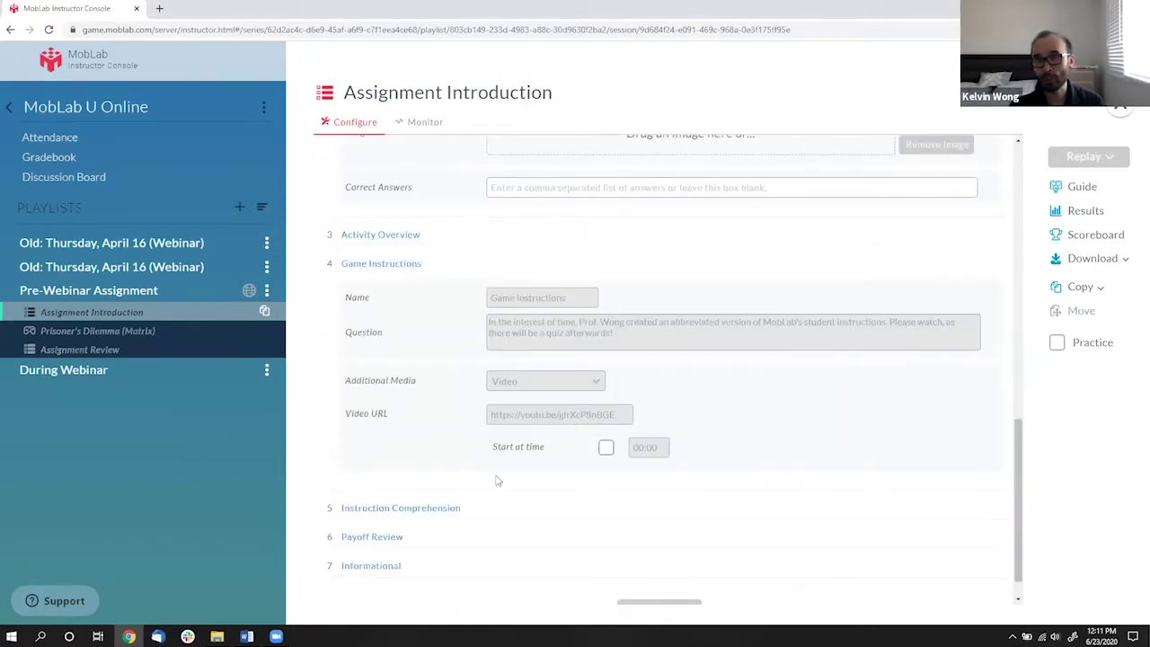
left_click(429, 509)
scroll(437, 481, "down", 3)
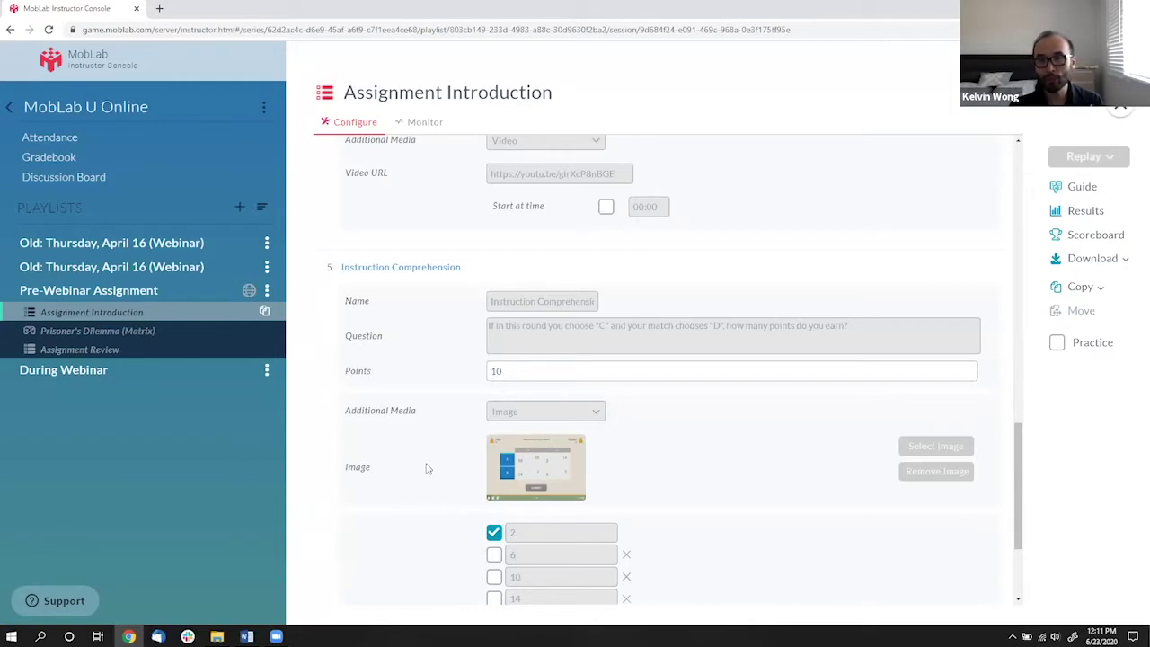
scroll(427, 467, "down", 1)
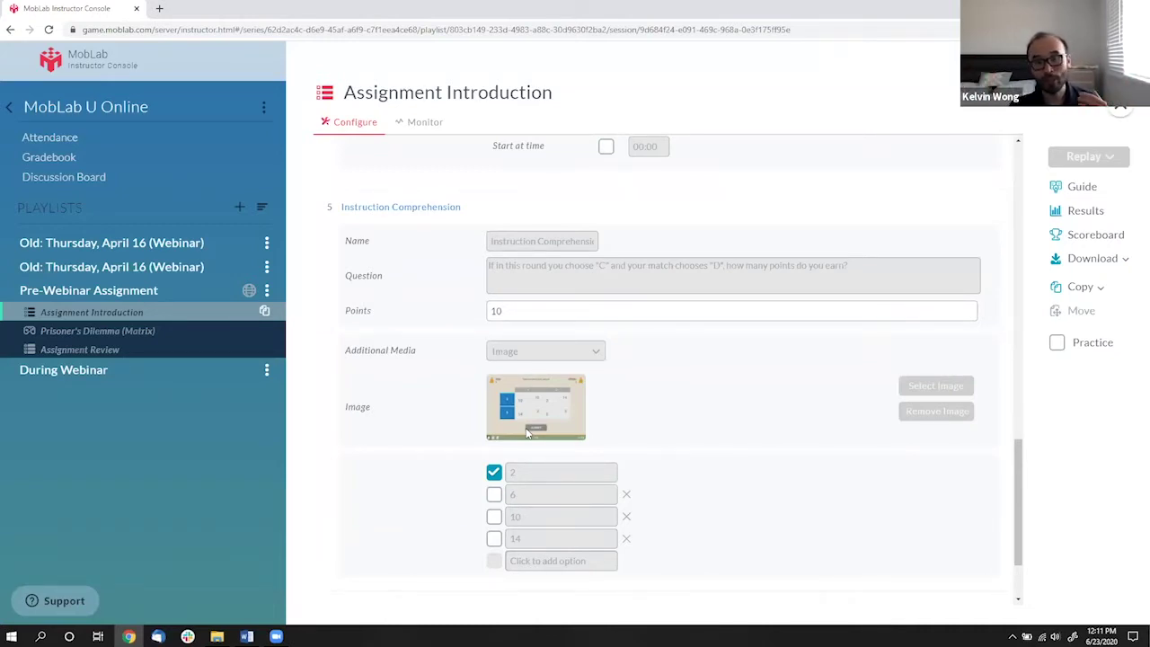
- Open Prisoner's Dilemma (Matrix) and view its configuration, with robot strategy Tit For Tat
left_click(110, 334)
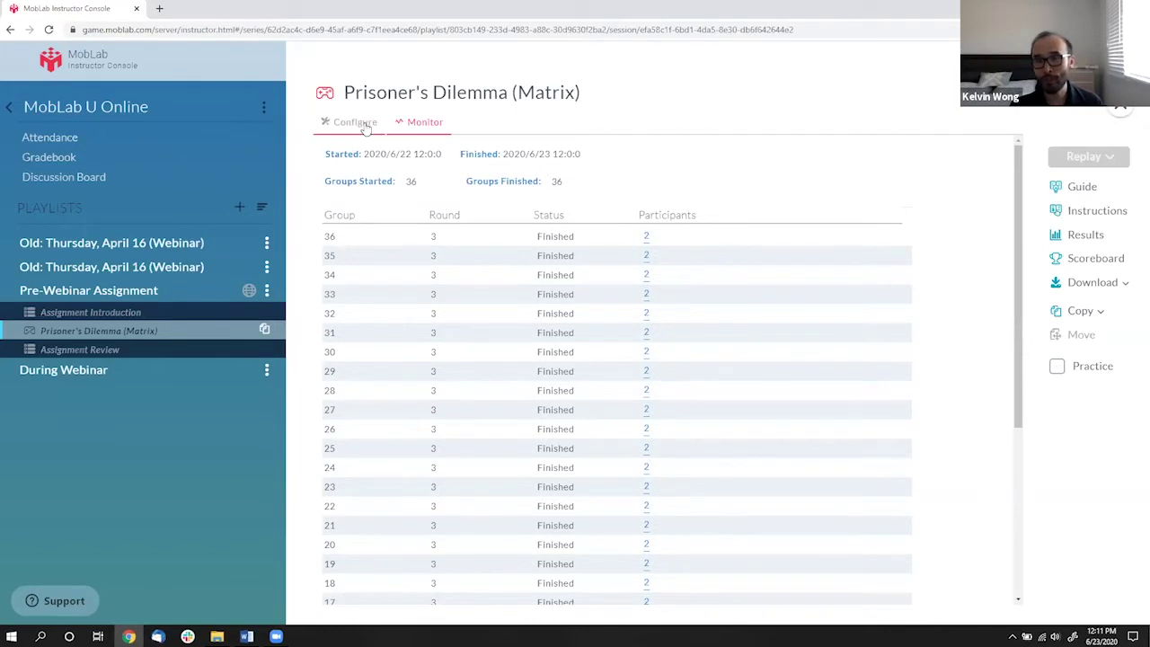
left_click(365, 126)
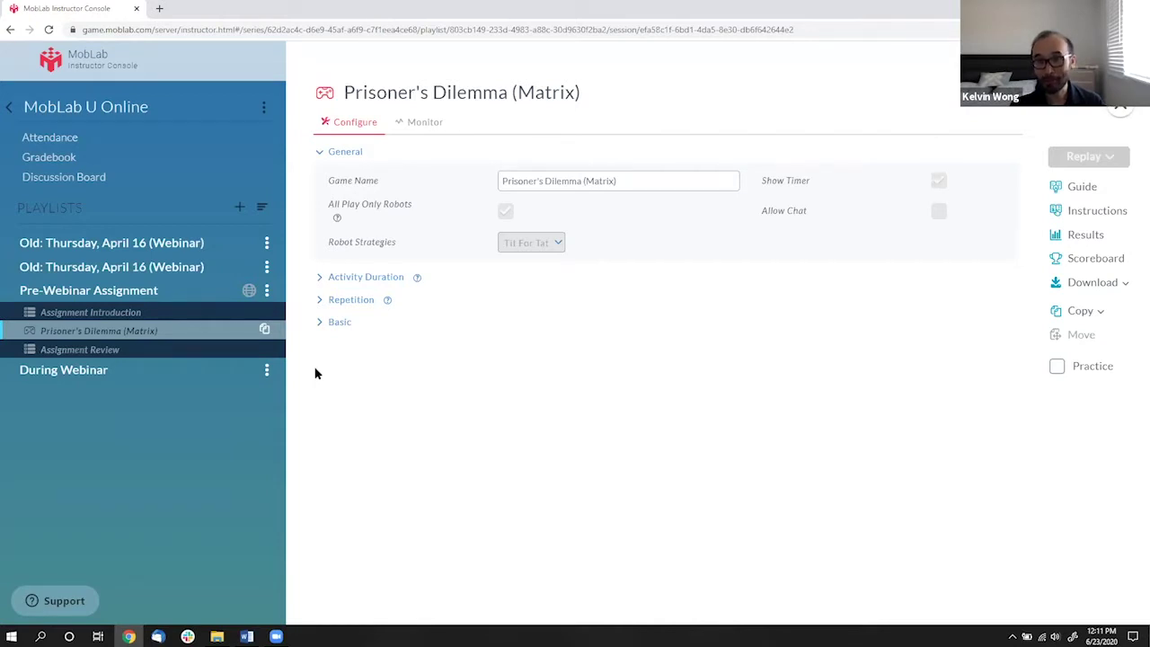
- Open Prisoner's Dilemma (Push and Pull) from During Webinar, cancel Almost Ready, and preview it
left_click(158, 378)
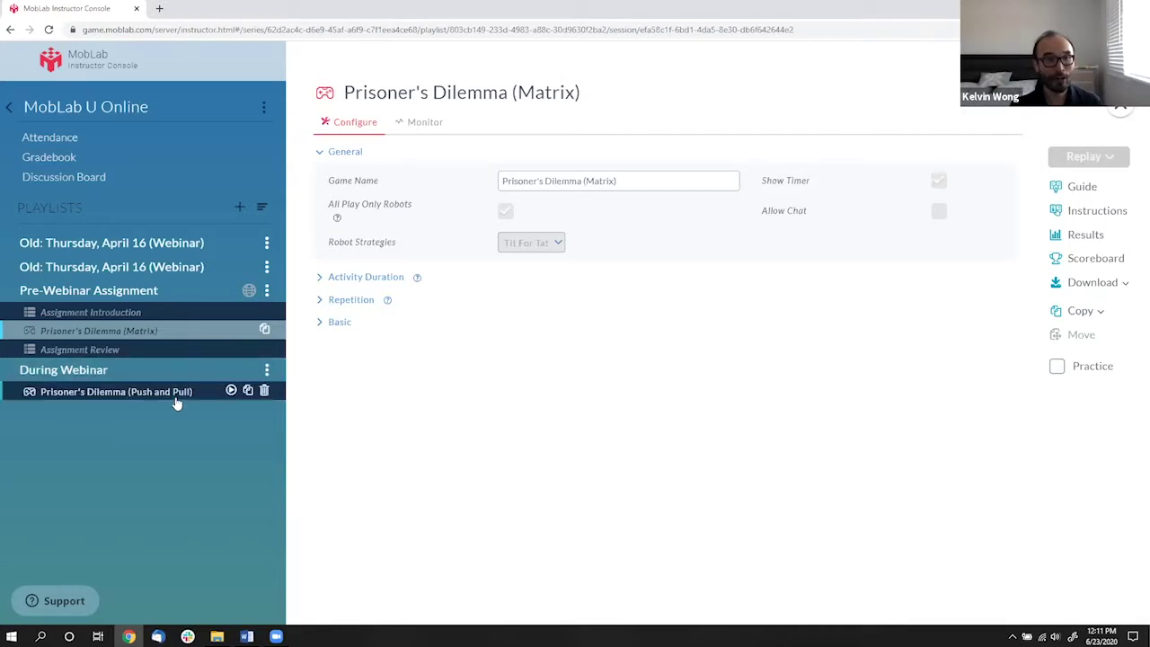
left_click(176, 396)
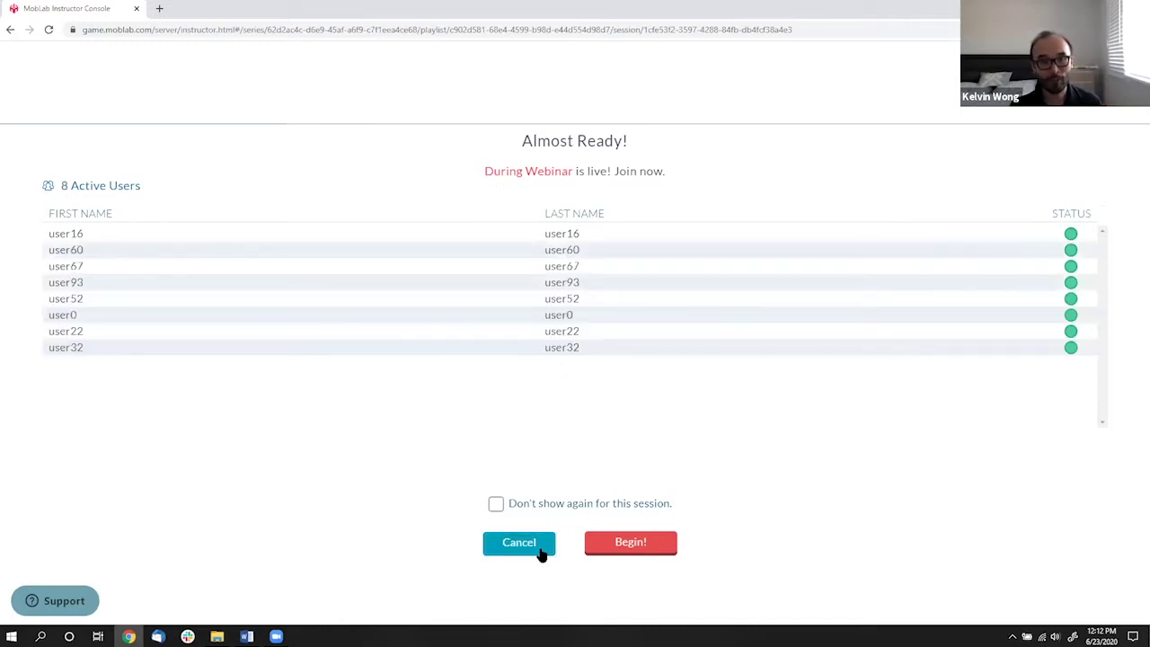
left_click(542, 553)
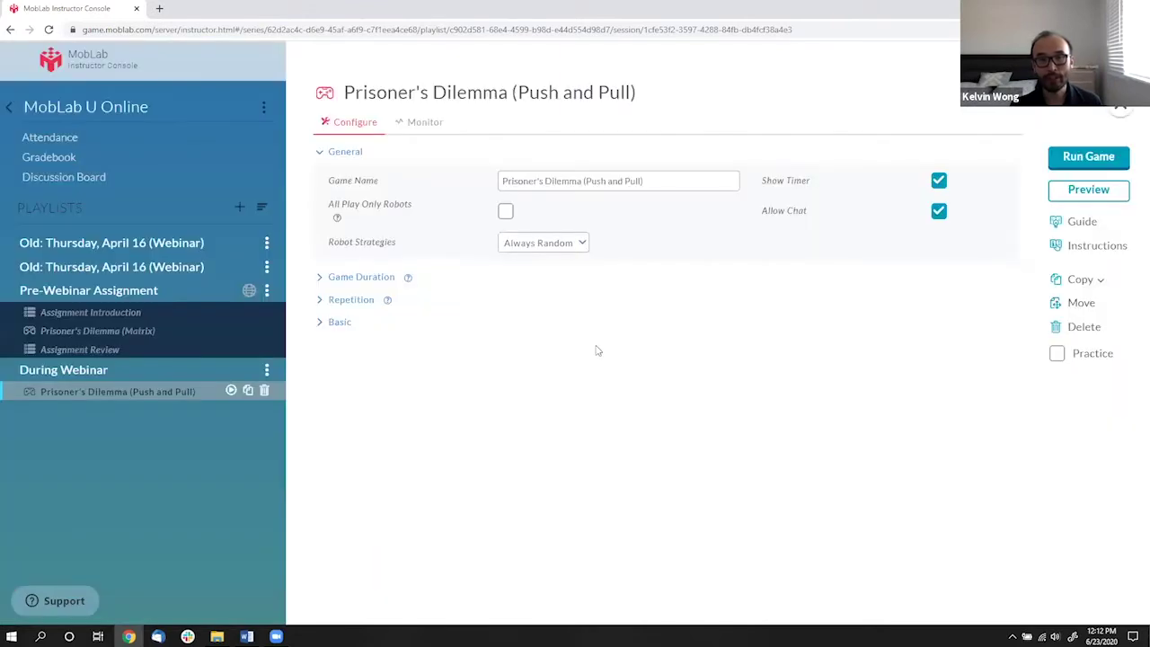
left_click(1101, 197)
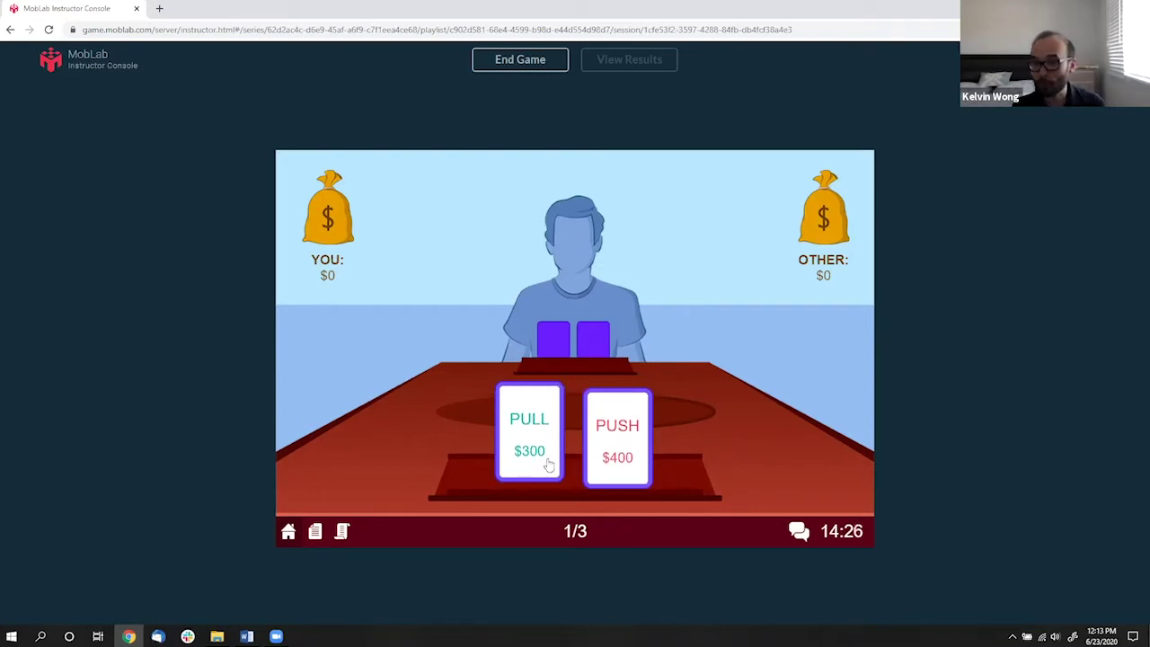
- Play PULL in round 1, advancing to round 2/3 with $700 for you
left_click(544, 463)
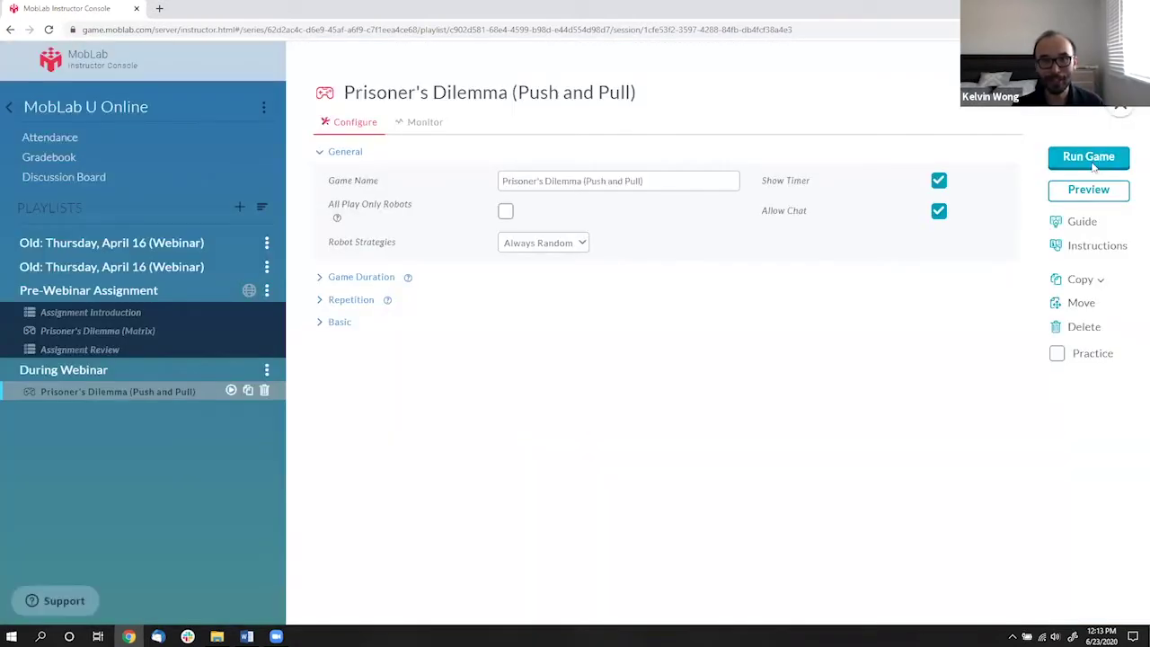
- Run the Push and Pull game live, wait for 40 students to join, then begin
left_click(1092, 159)
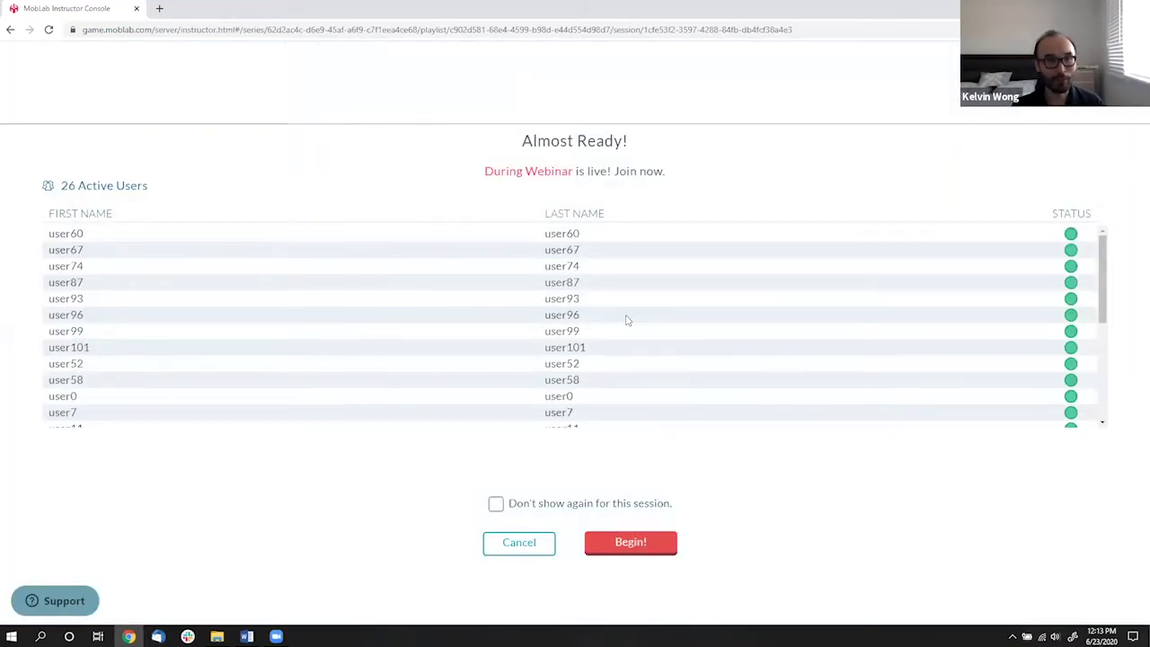
scroll(627, 321, "down", 3)
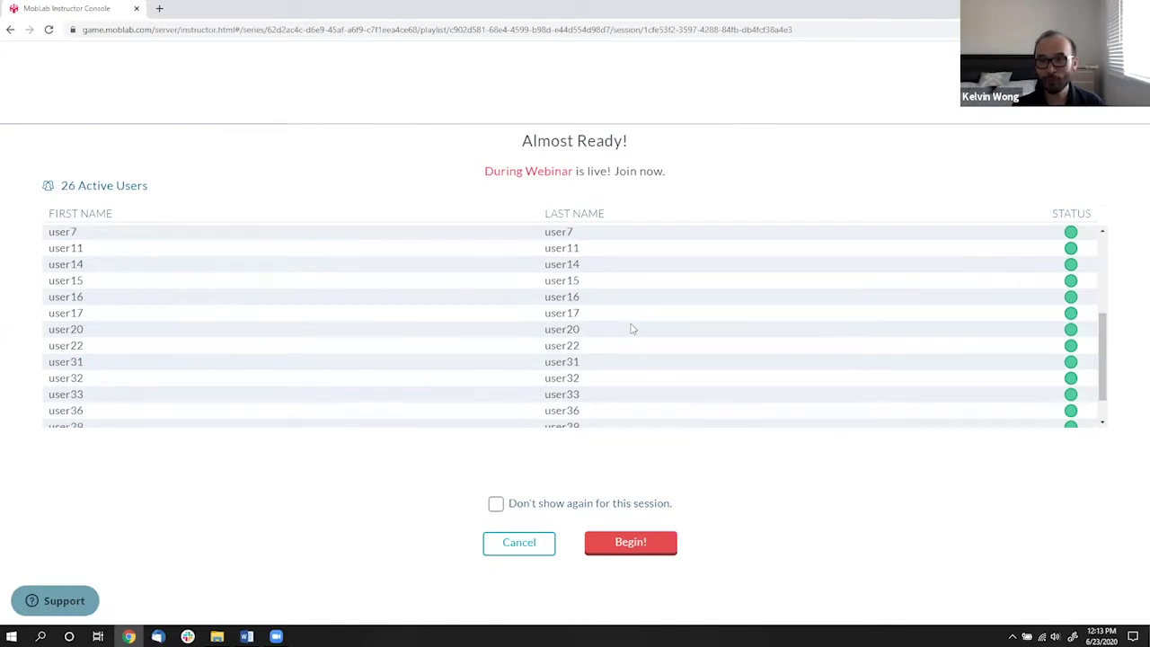
scroll(632, 334, "up", 3)
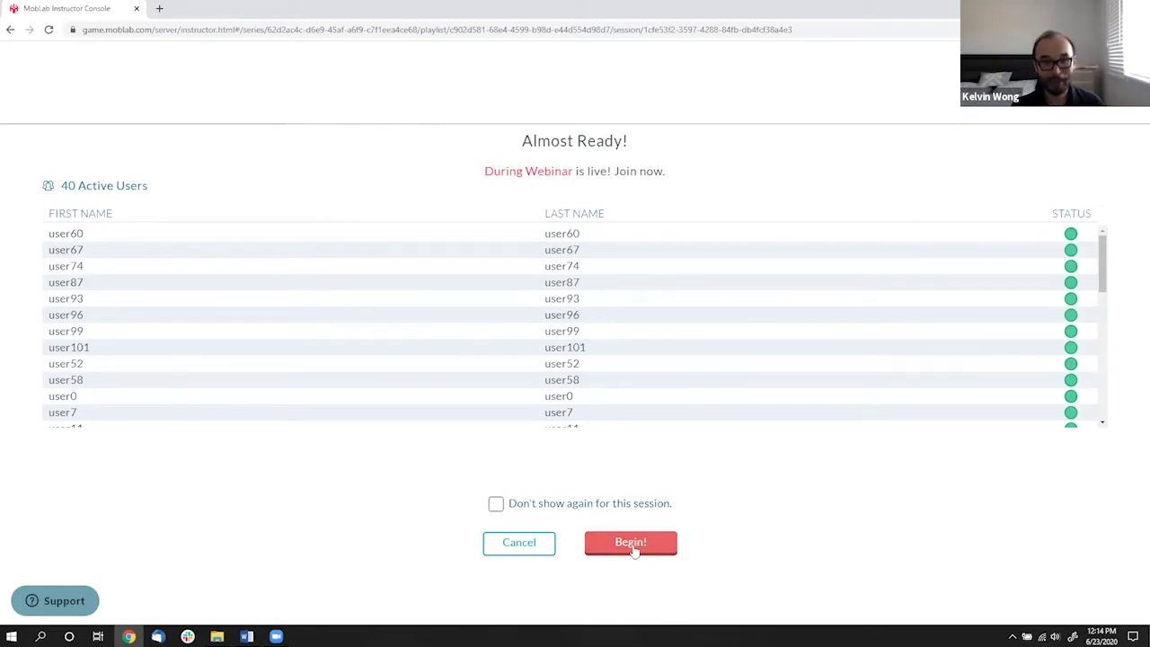
left_click(632, 544)
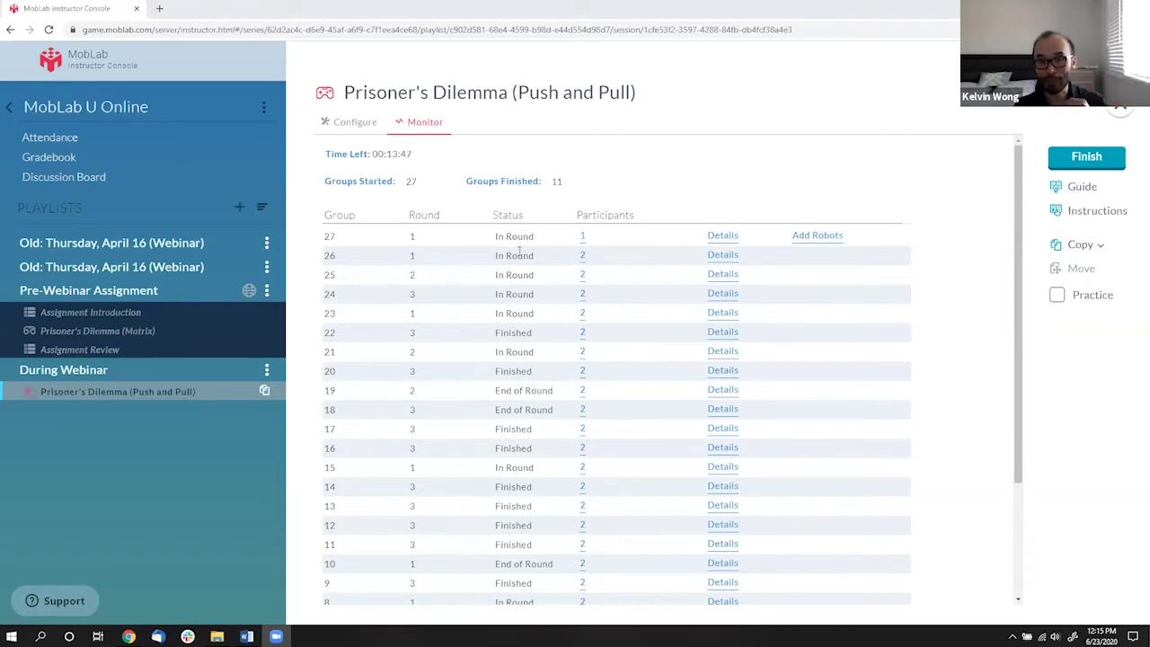
left_click(821, 244)
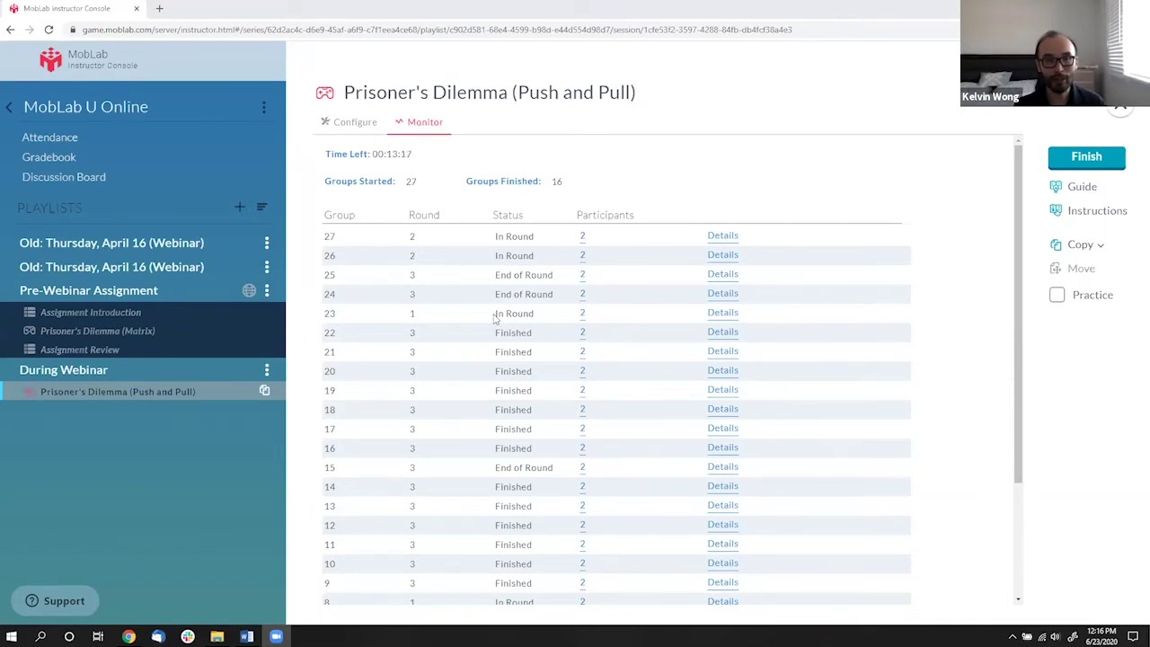
scroll(426, 302, "down", 3)
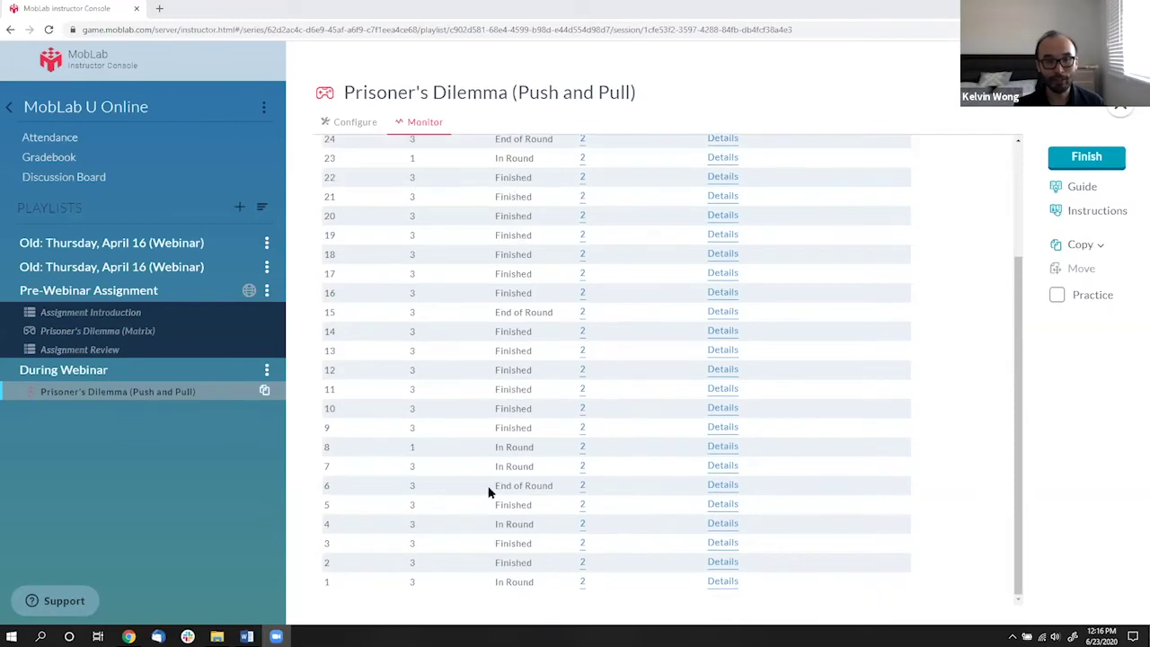
scroll(432, 463, "up", 3)
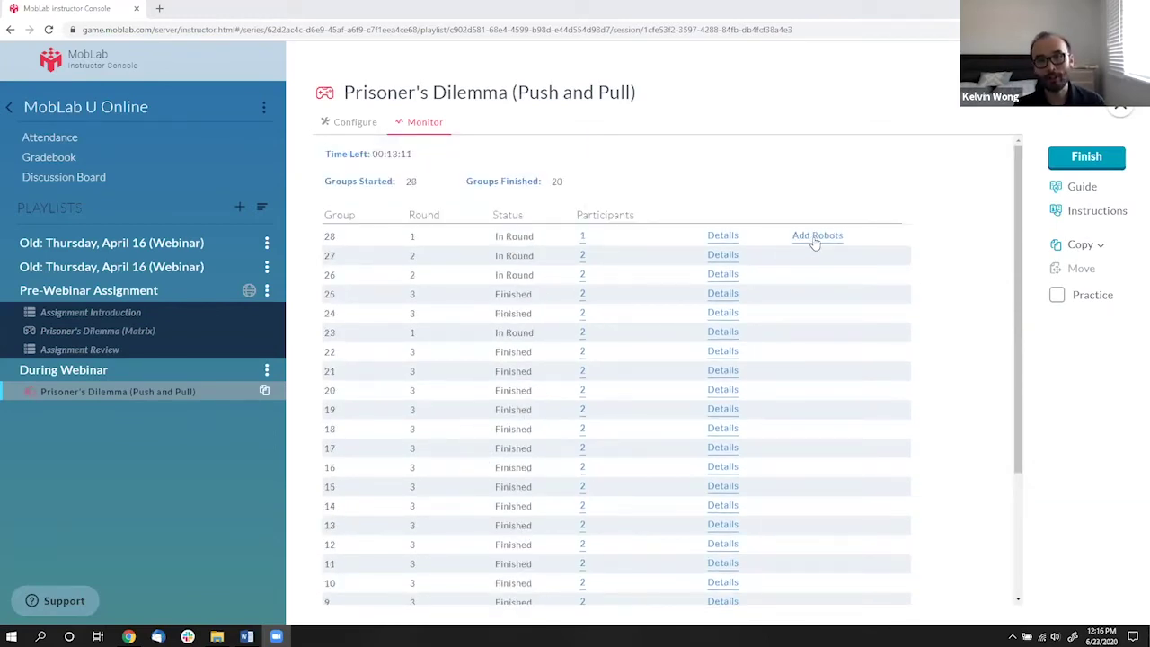
left_click(815, 237)
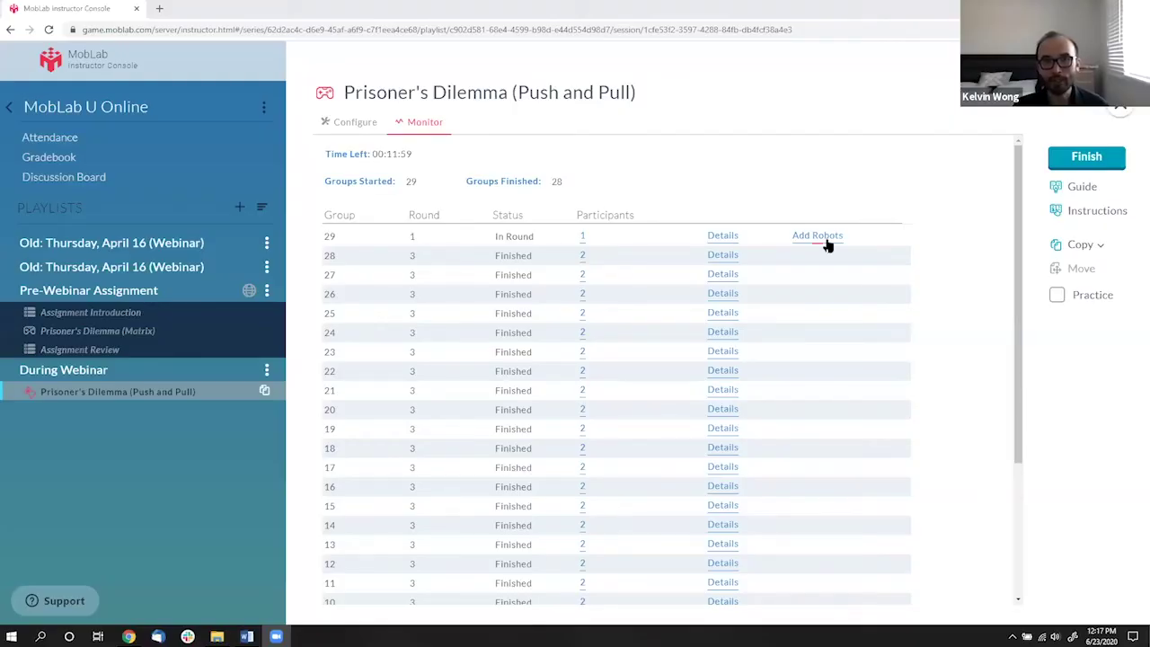
- Add a robot partner to group 29, finish all 29 groups, and open the results summary
left_click(825, 238)
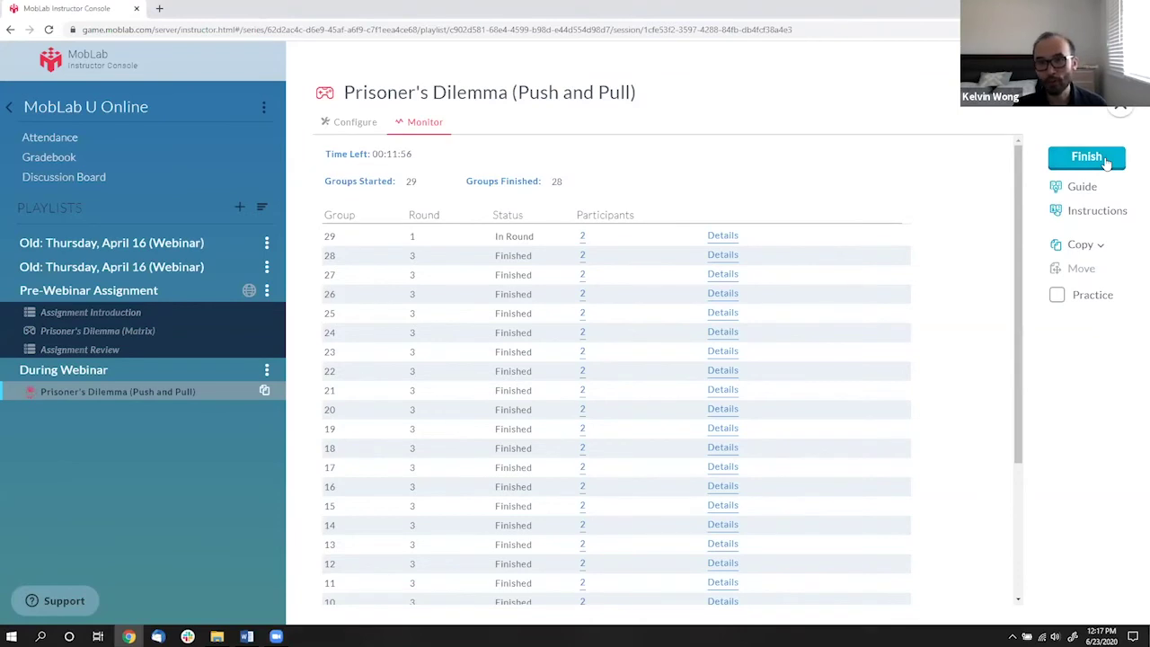
left_click(1107, 160)
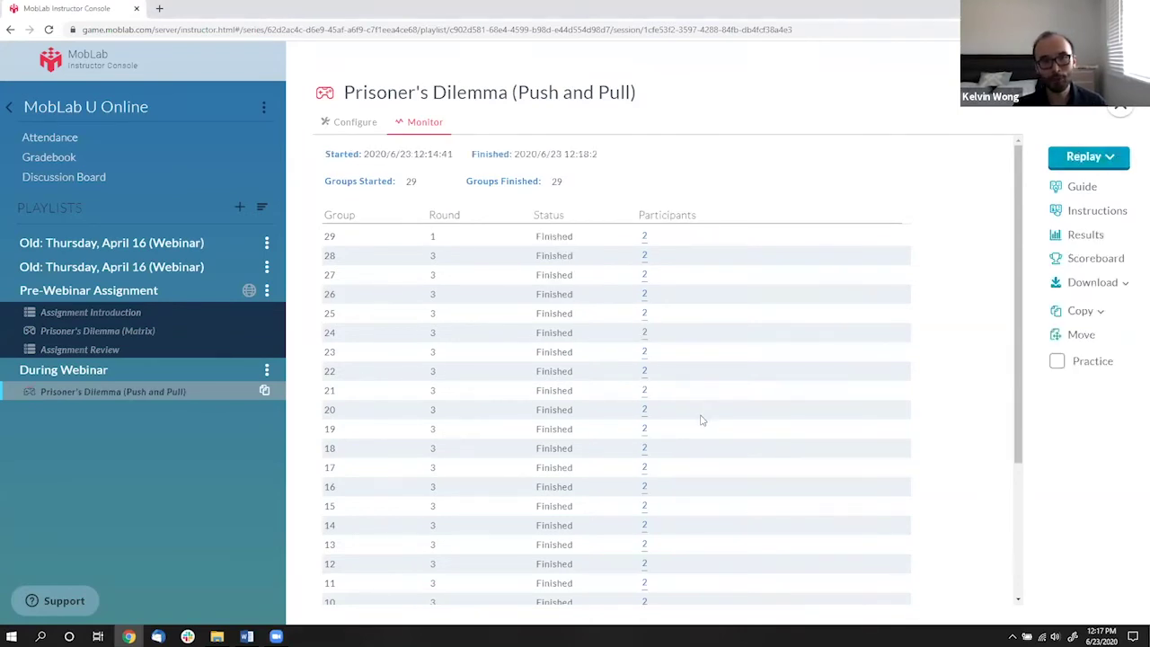
scroll(703, 419, "down", 3)
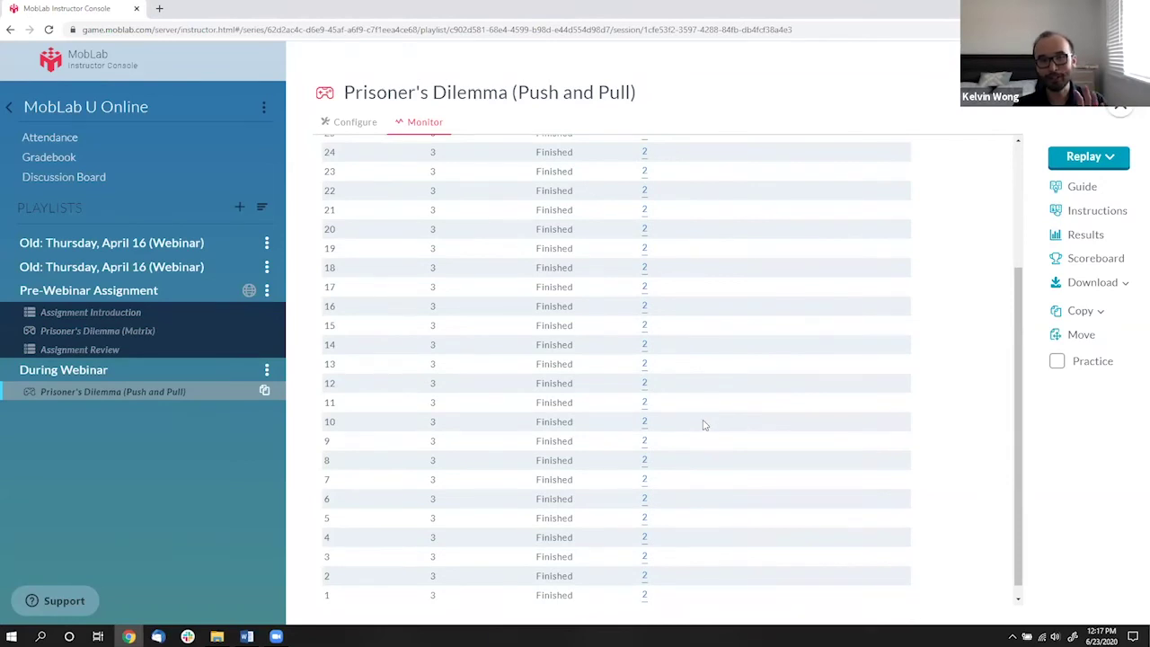
scroll(704, 425, "up", 3)
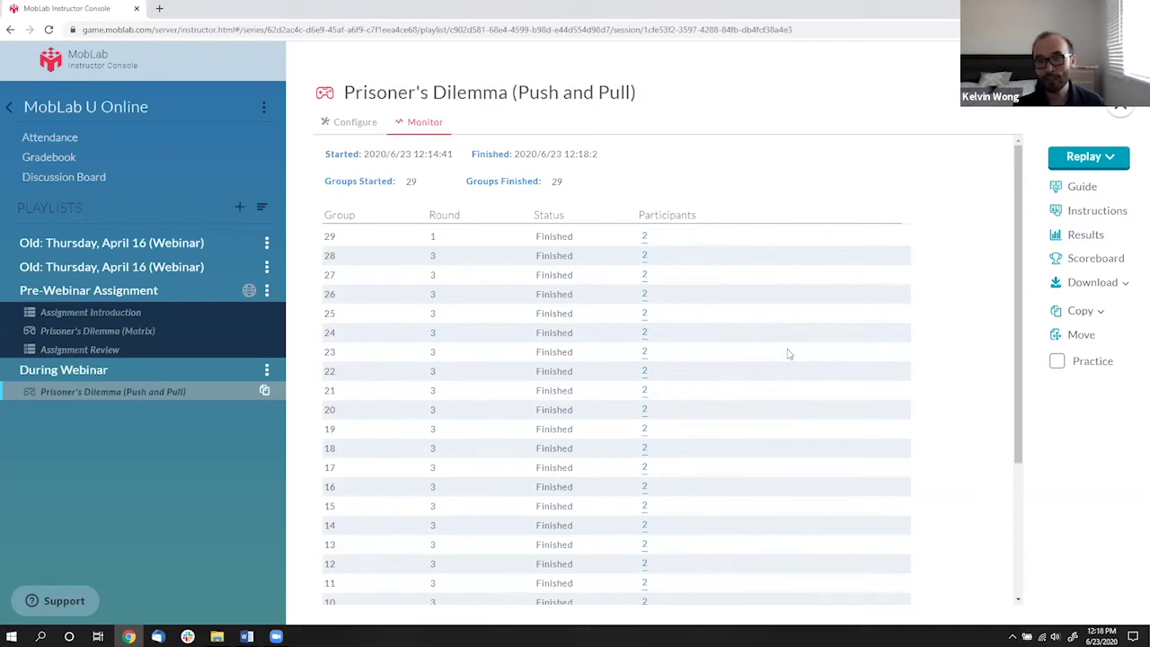
left_click(1078, 238)
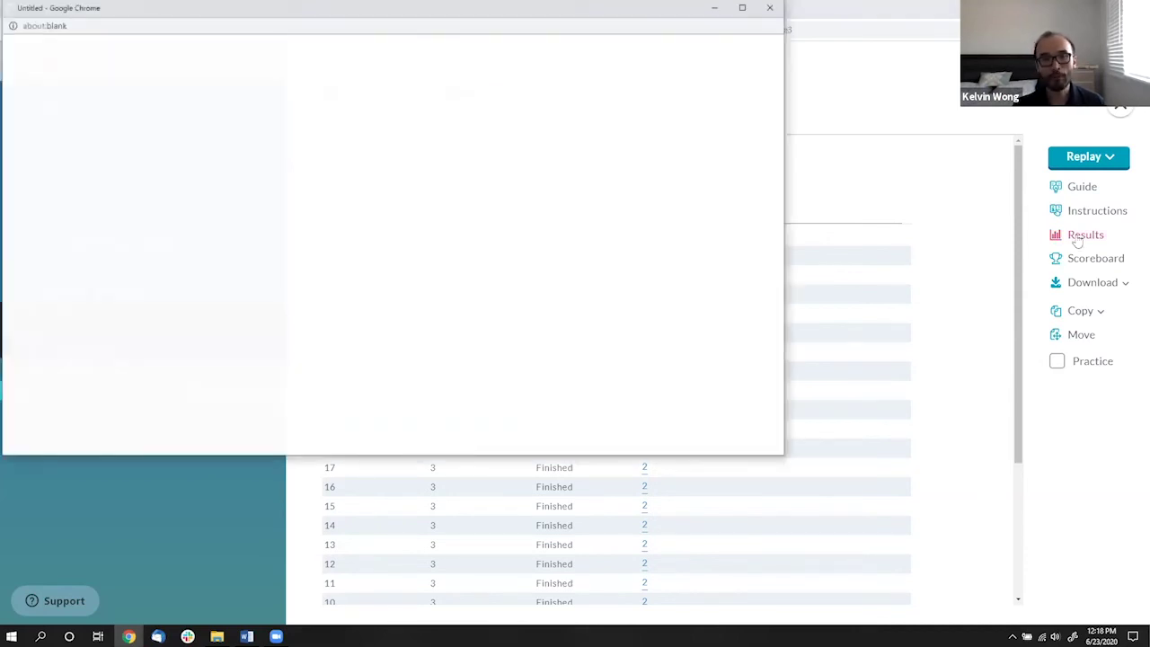
left_click(742, 7)
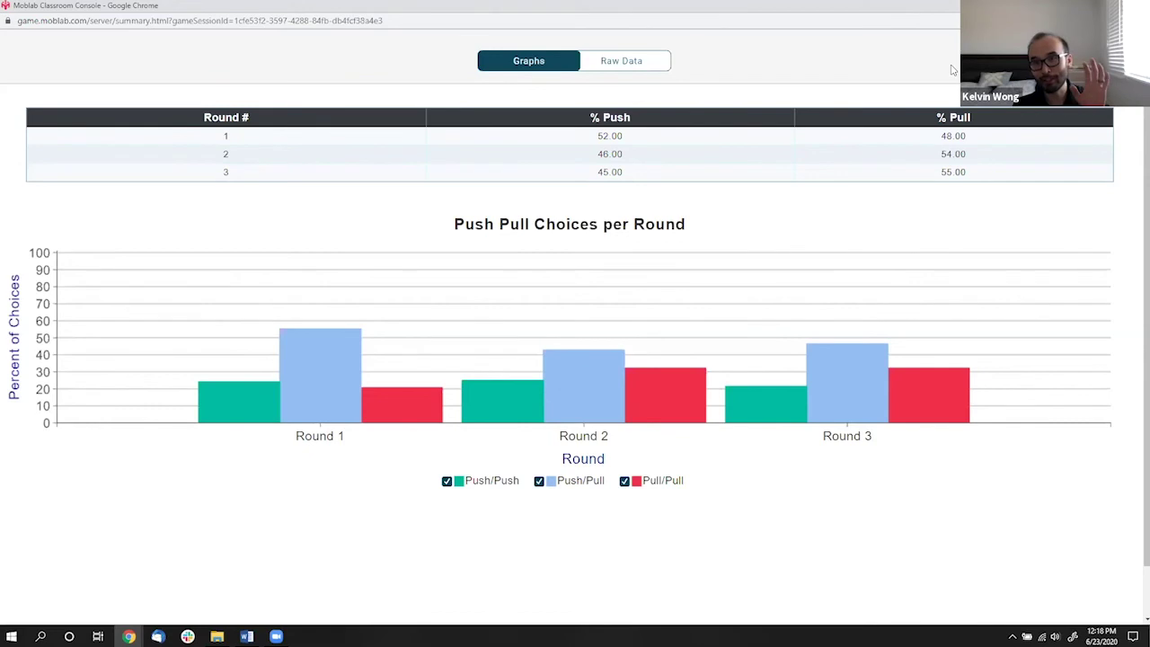
left_click(449, 483)
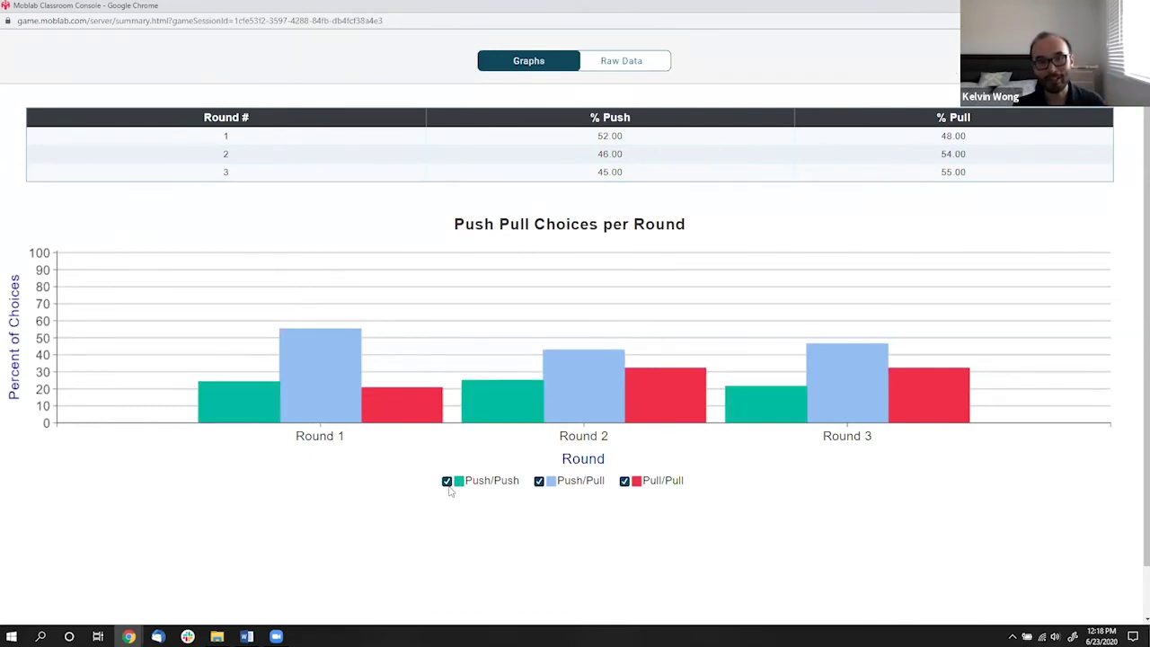
left_click(541, 485)
left_click(626, 485)
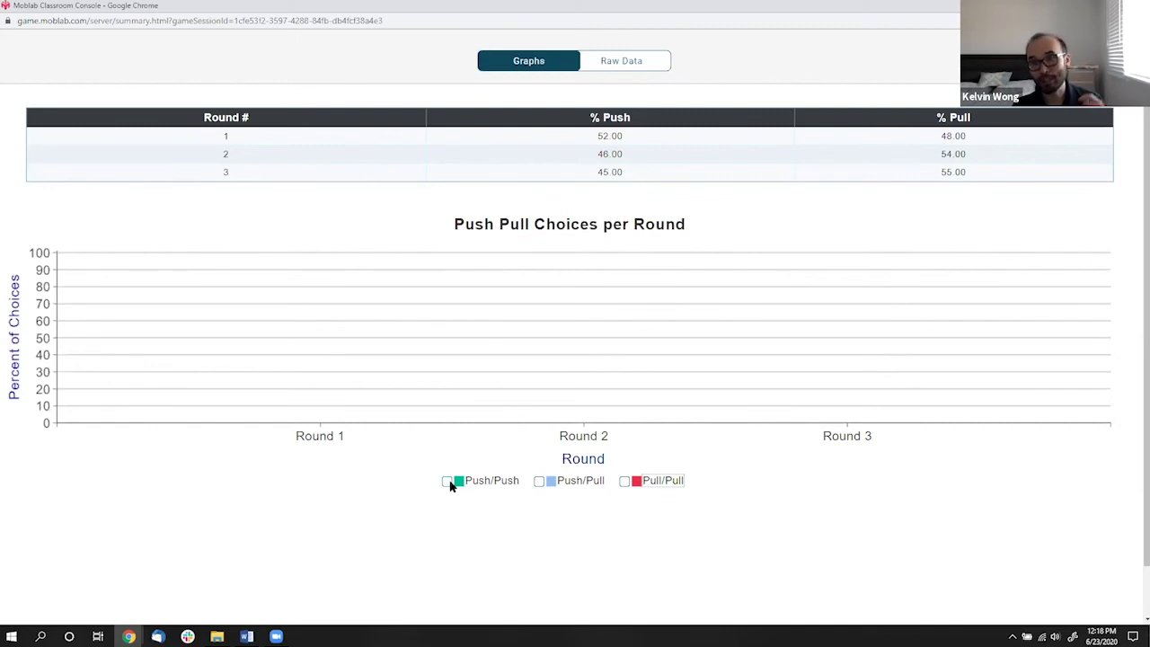
left_click(448, 483)
left_click(539, 482)
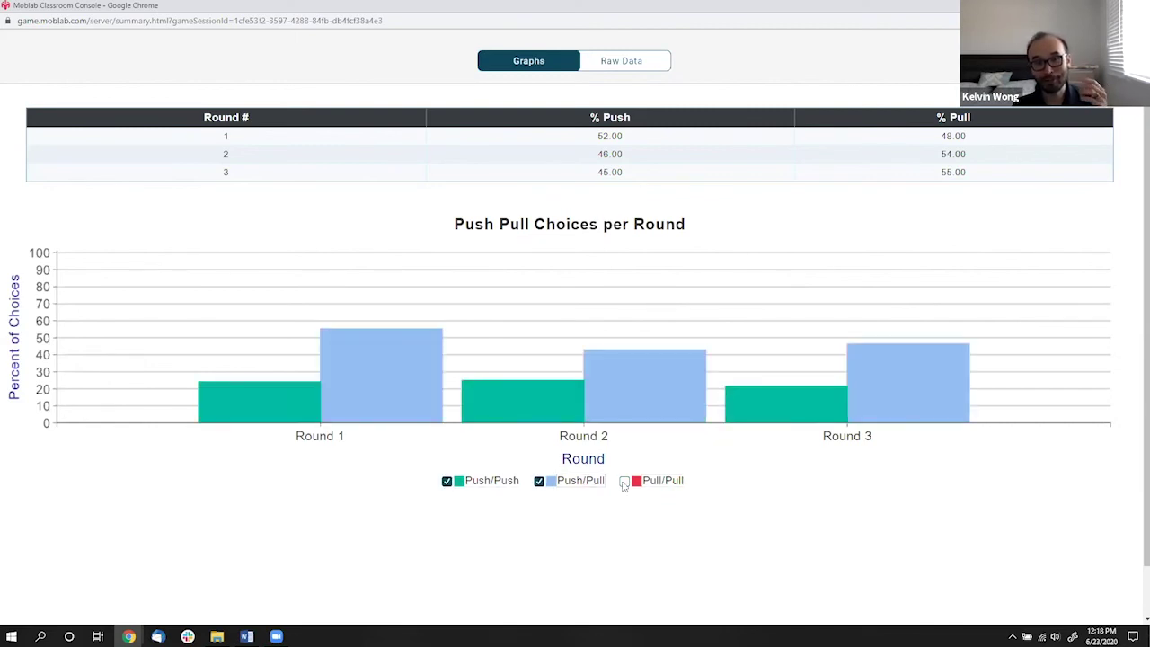
left_click(625, 482)
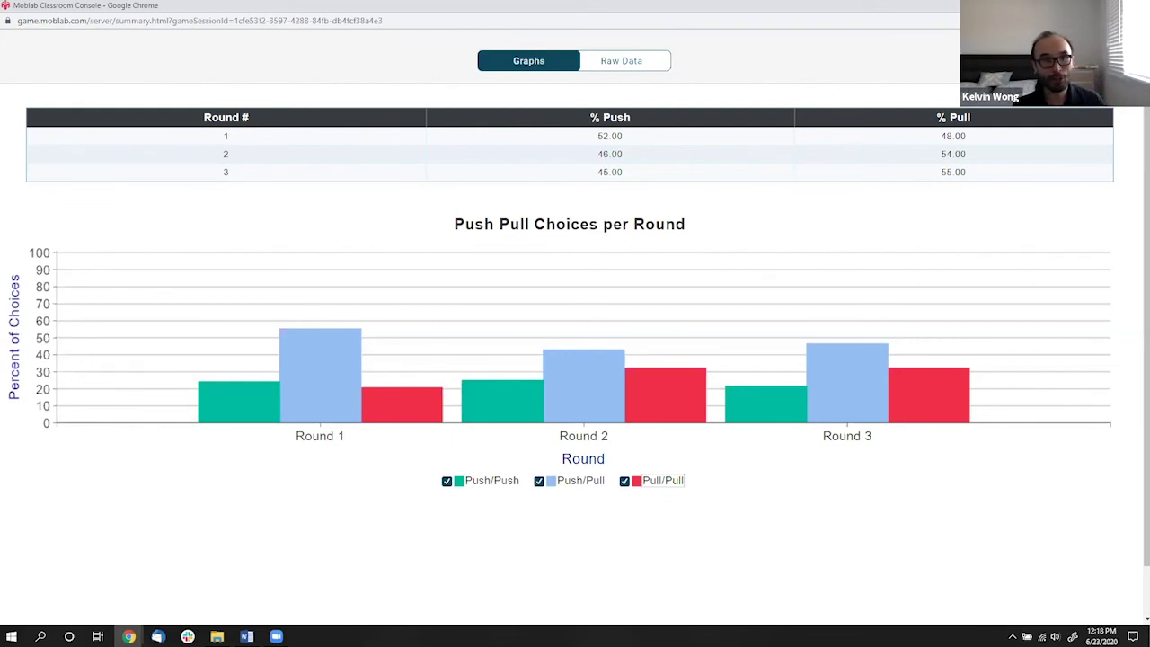
key("ctrl+w")
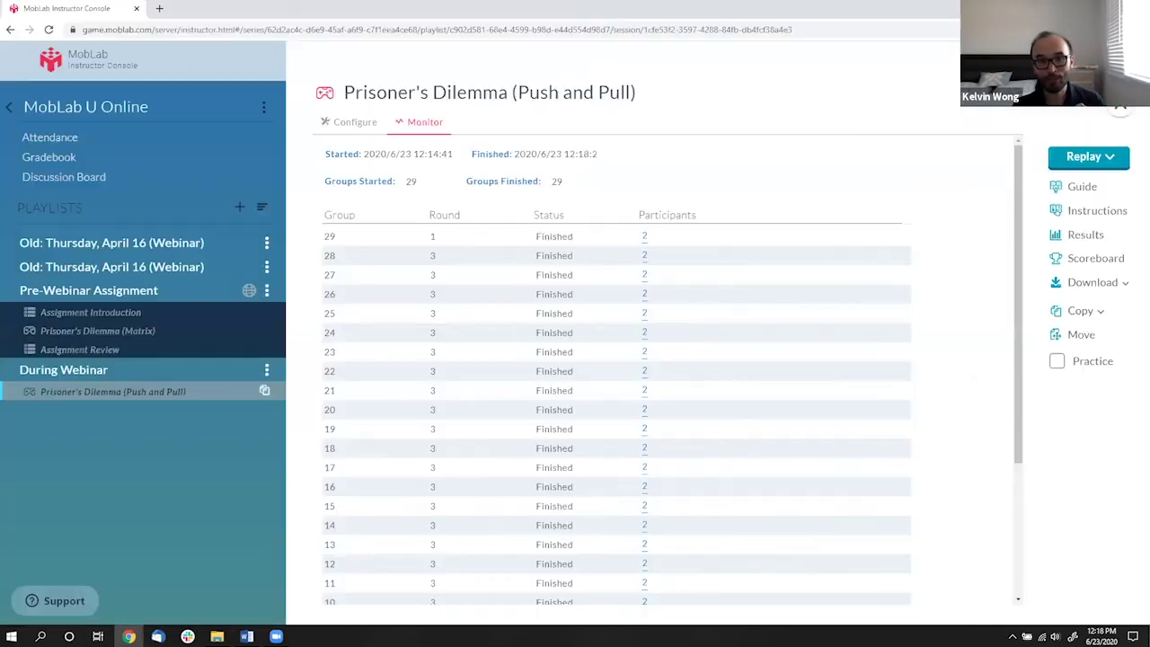
- Draw 1 random lottery winner from the scoreboard's Lottery tab, then return to the rankings
left_click(1100, 263)
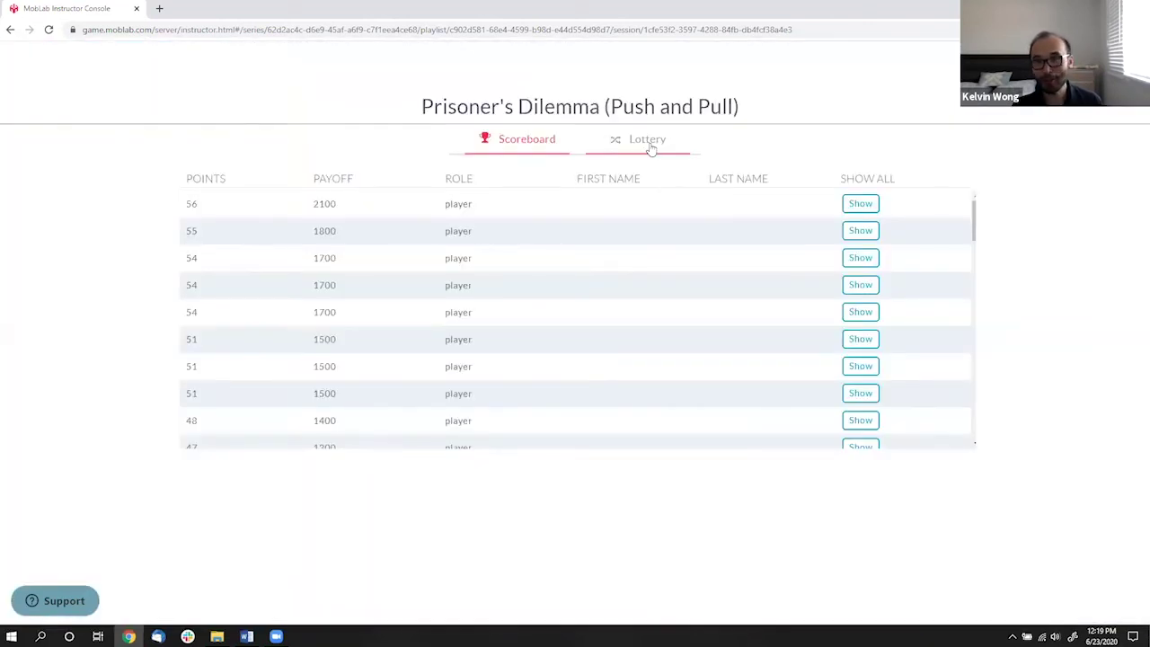
left_click(648, 144)
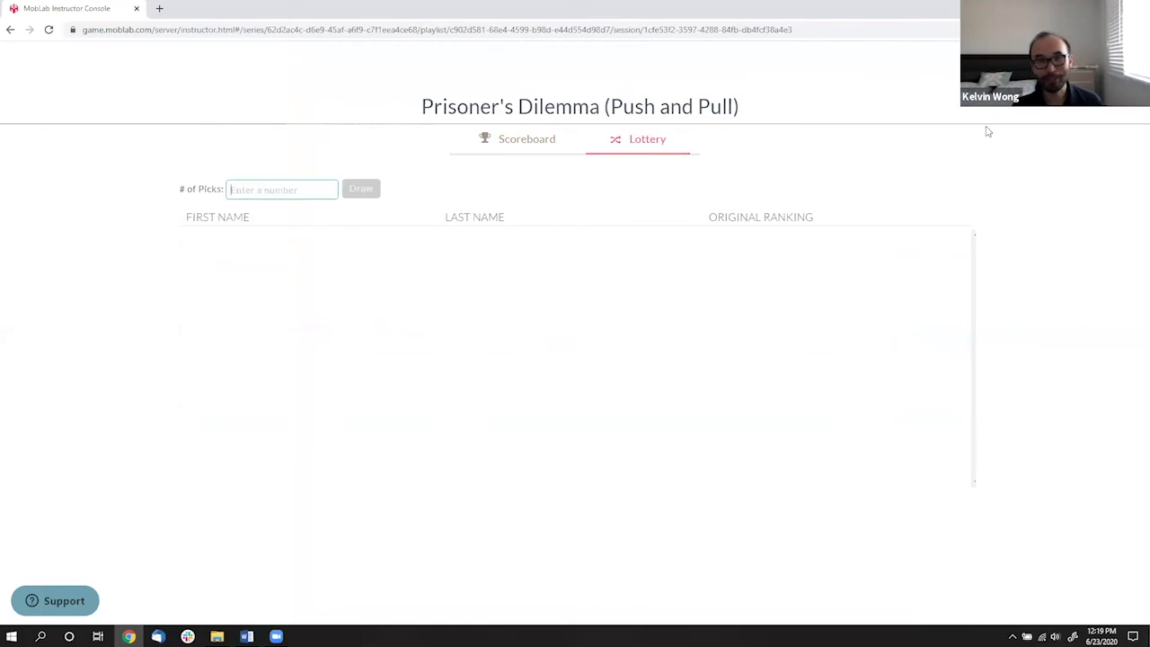
type("1")
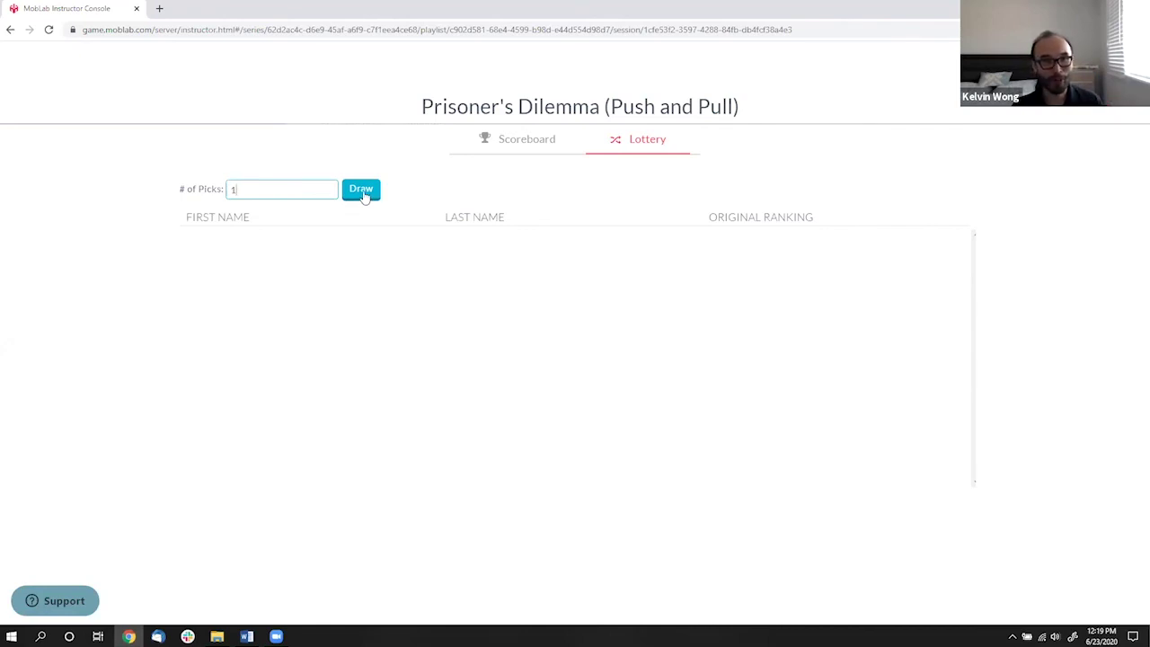
left_click(362, 191)
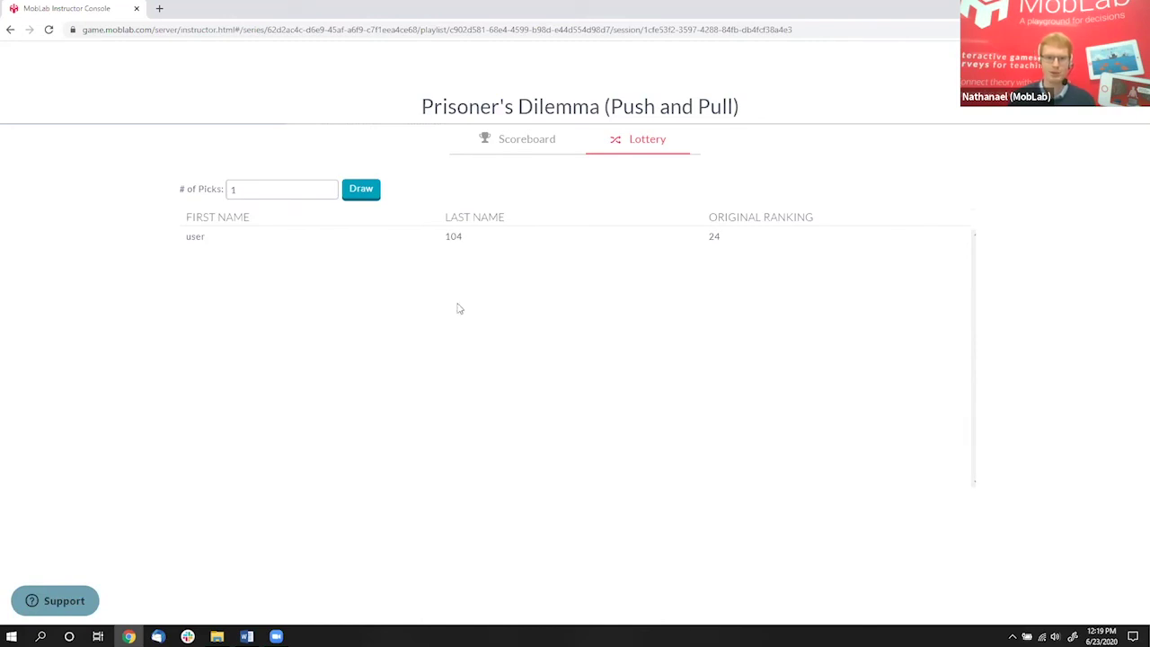
left_click(539, 141)
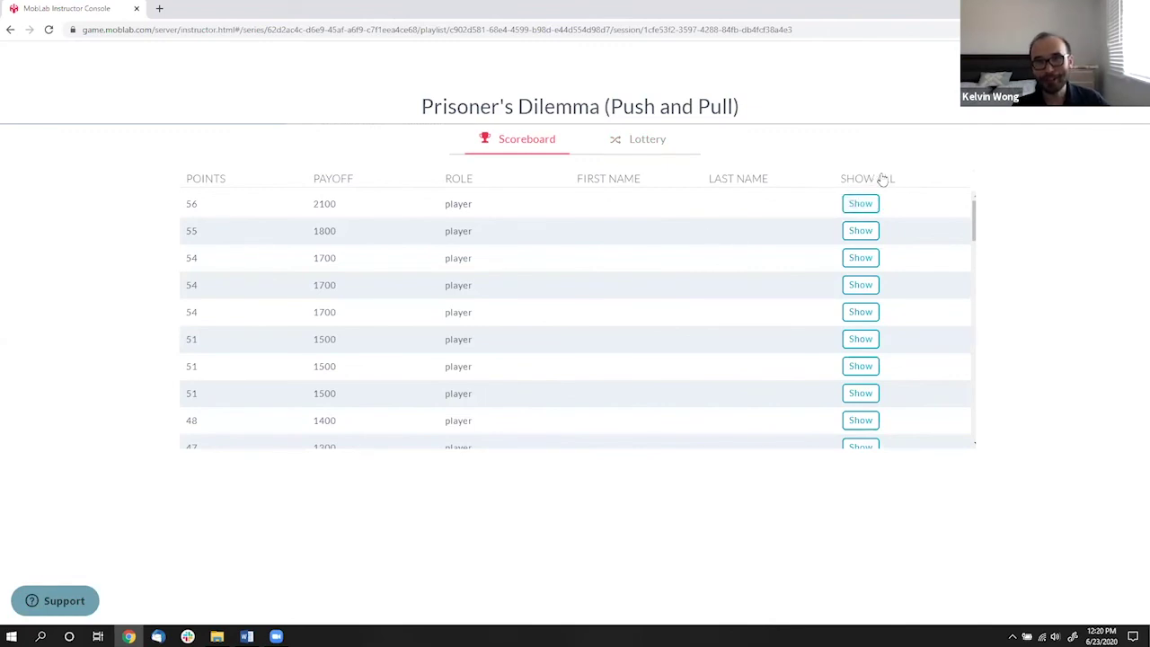
- Show the top three players' names, then reveal everyone's names with SHOW ALL
left_click(860, 203)
left_click(864, 231)
left_click(868, 258)
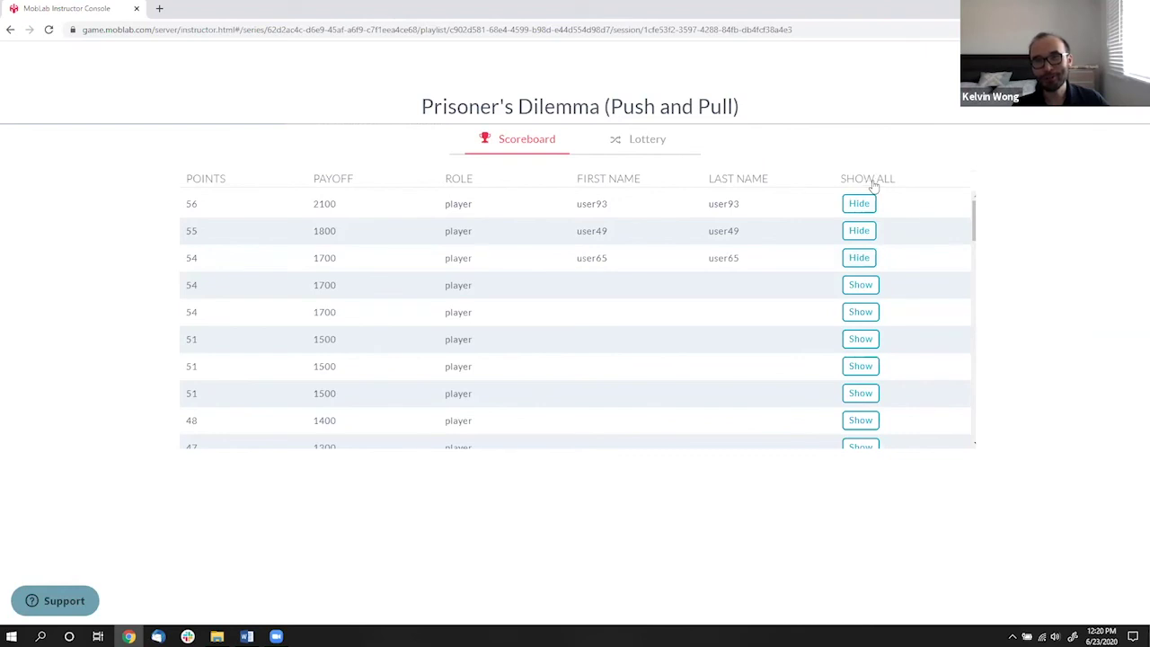
left_click(868, 180)
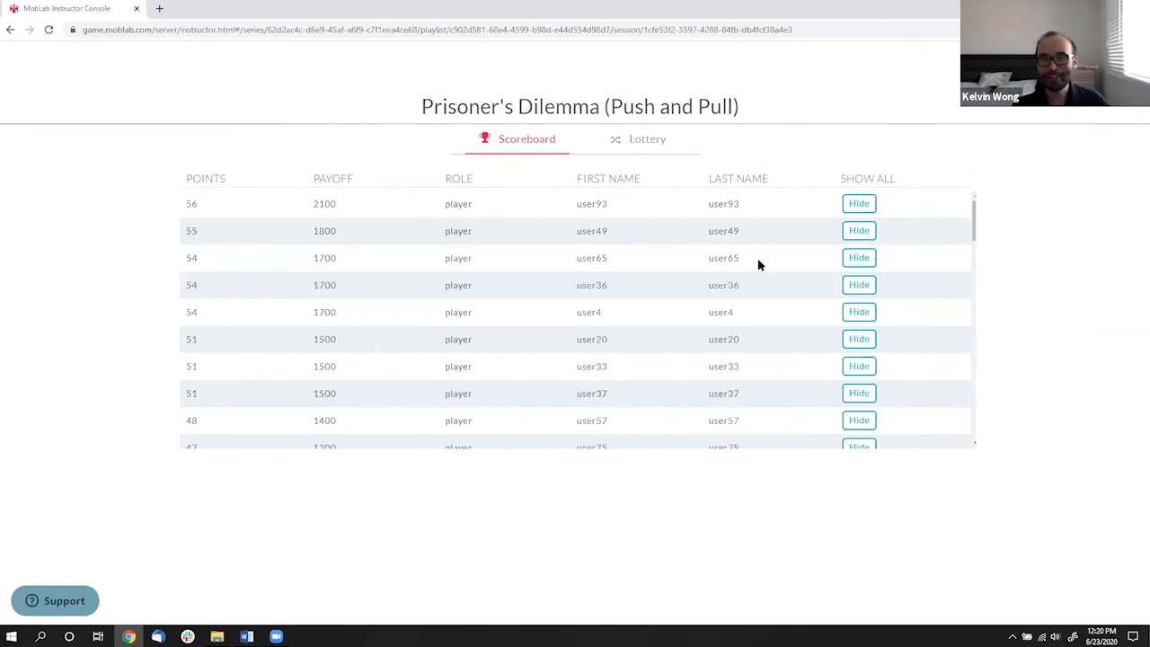